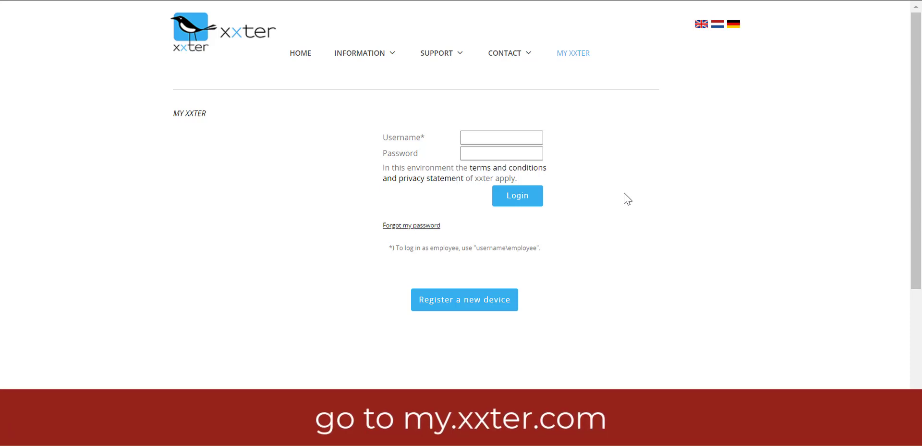
Step: Log in to MY XXTER with the professional account's username and password
left_click(531, 137)
type("Tutoria")
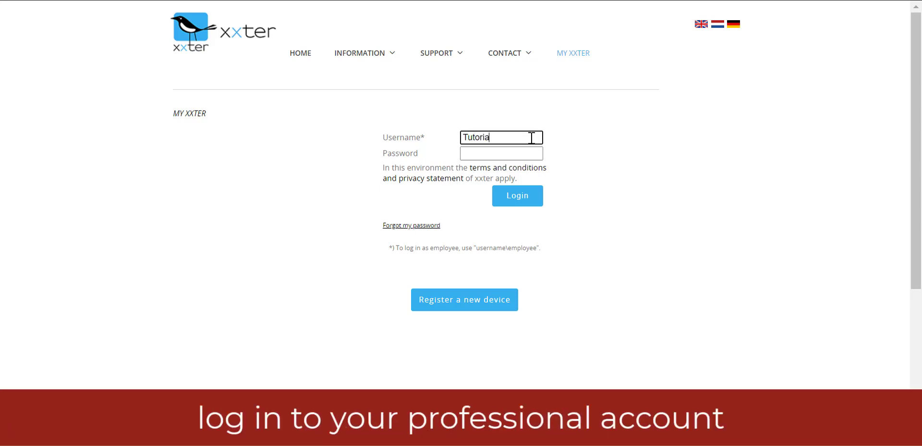
type("l Pro")
left_click(531, 152)
type("******")
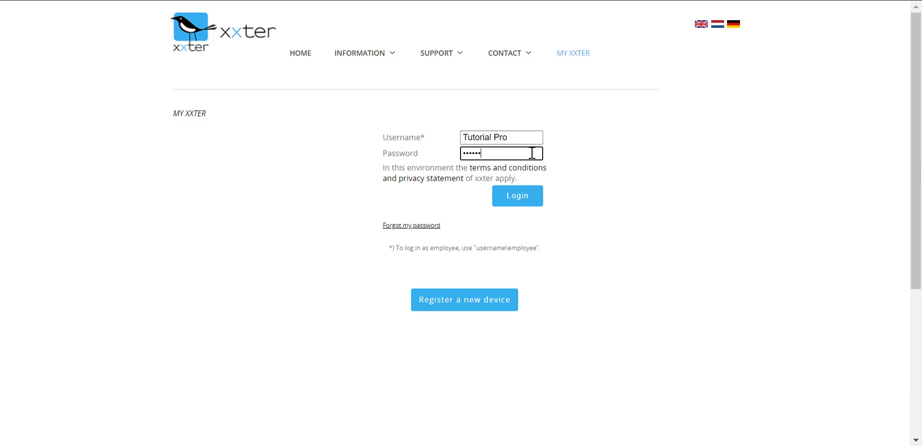
type("*****")
left_click(526, 195)
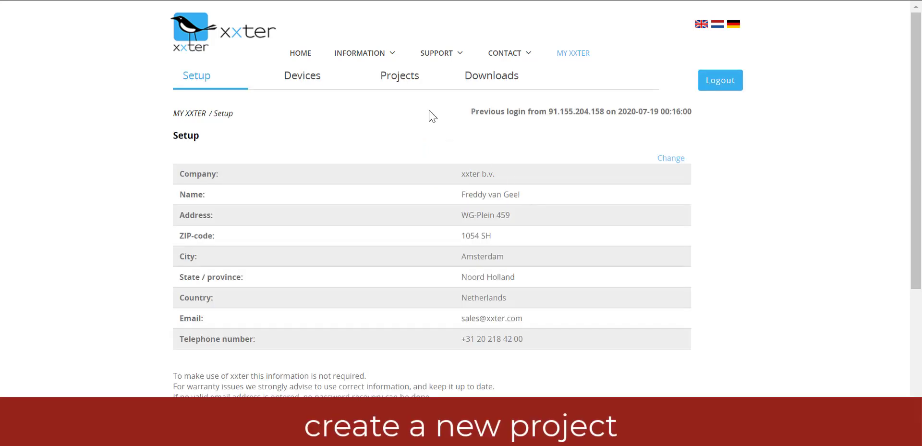
Step: Add a new project named 'Tutorial Project' with HomeKit & Alexa & Google Ass. support and save it
mouse_move(410, 88)
left_click(418, 138)
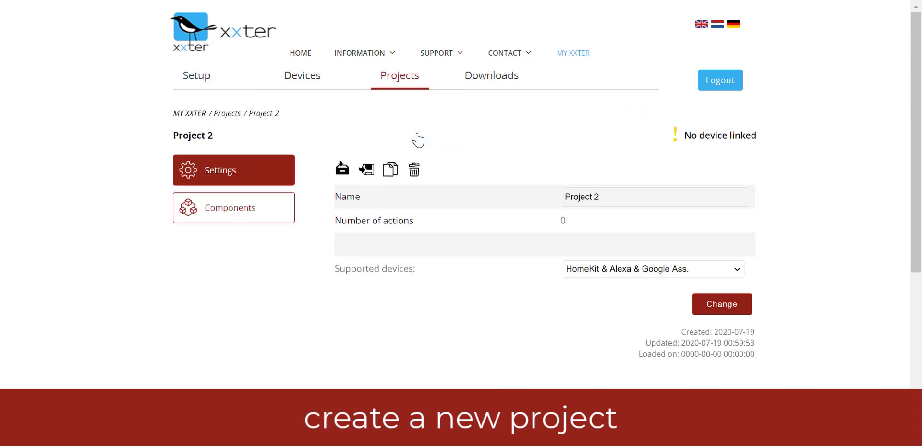
left_click_drag(627, 196, 564, 196)
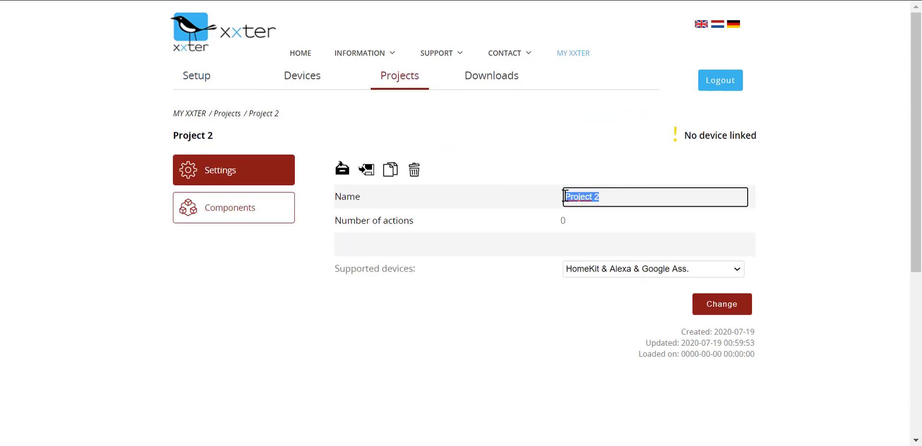
type("Tutorial Project")
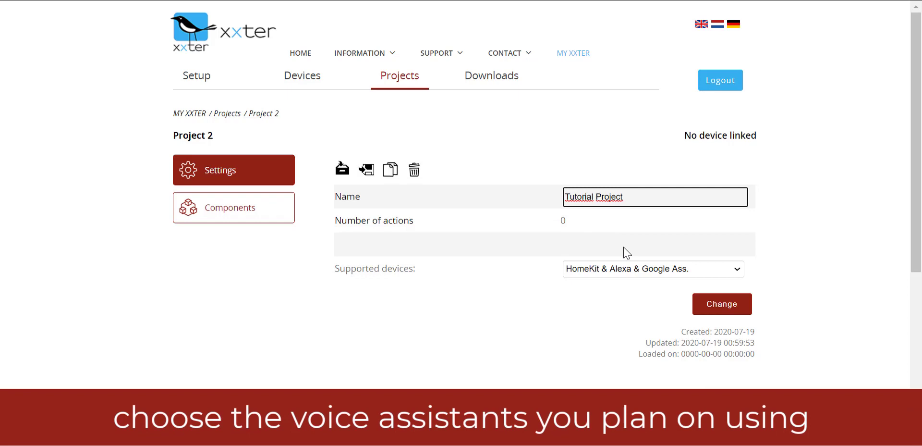
left_click(665, 273)
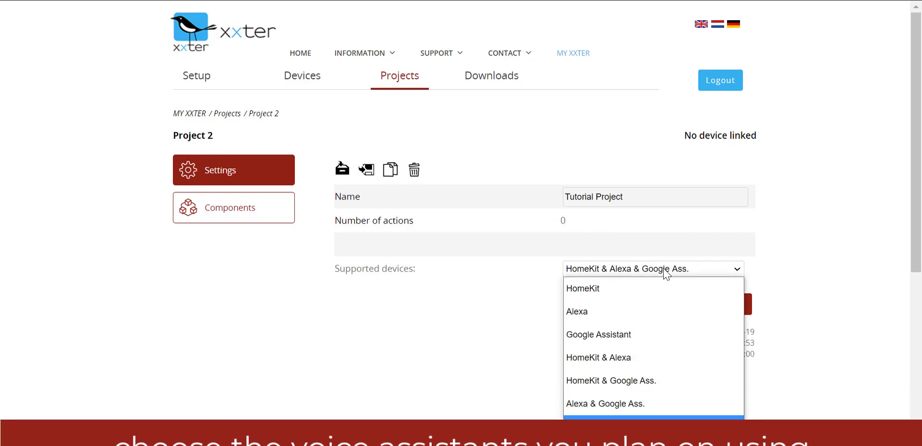
left_click(665, 272)
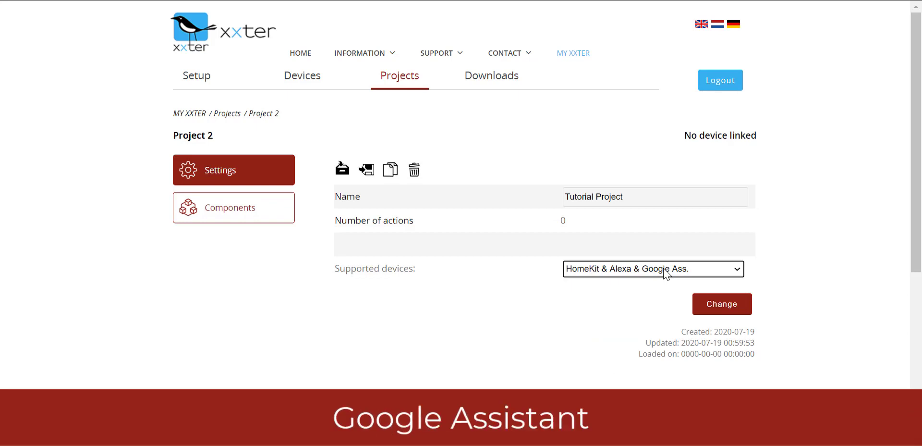
left_click(712, 309)
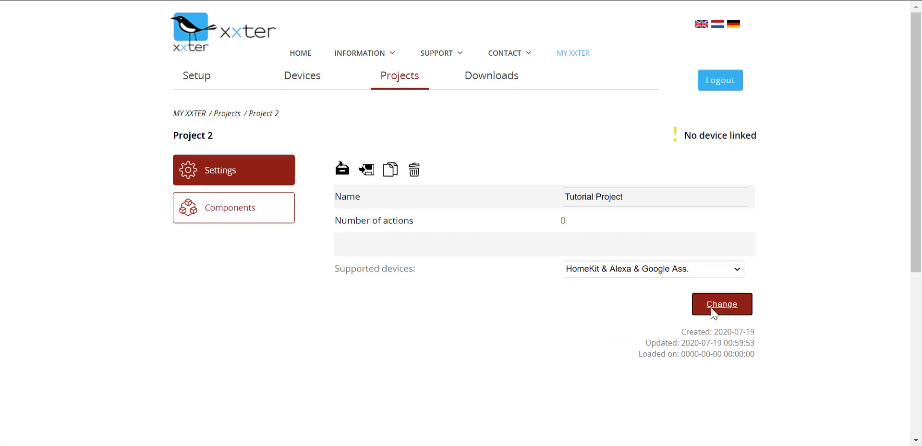
Step: Open Tutorial Project's components in edit mode and go to the KNXproj file import
left_click(262, 214)
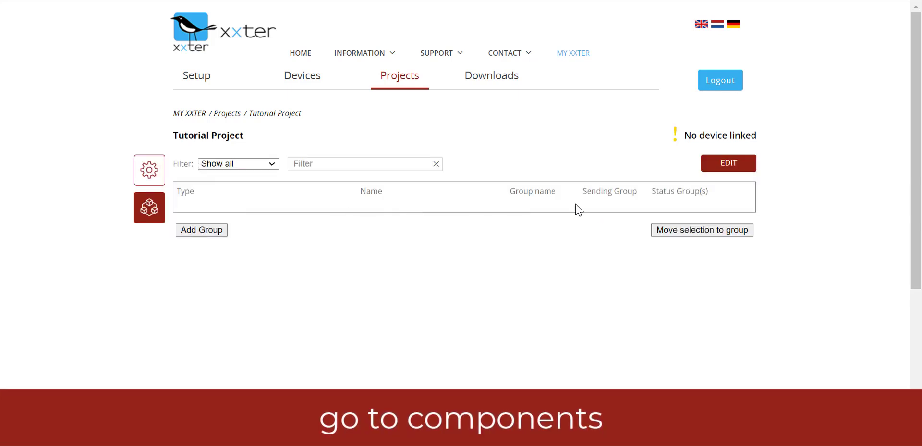
left_click(746, 164)
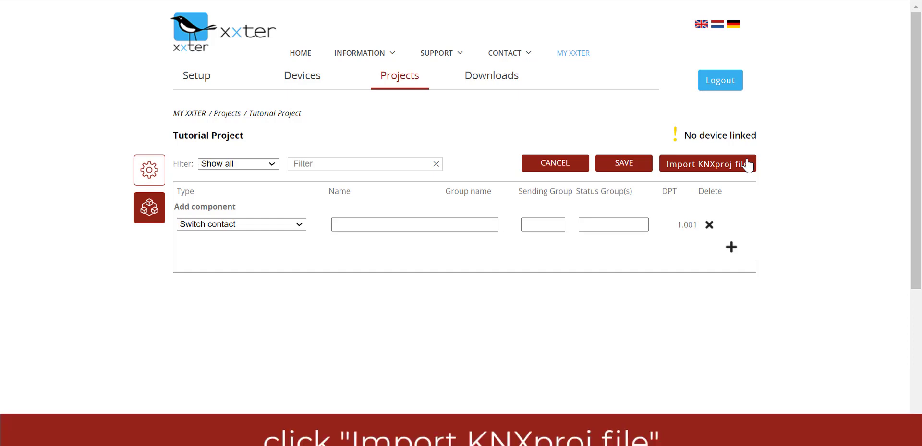
left_click(748, 165)
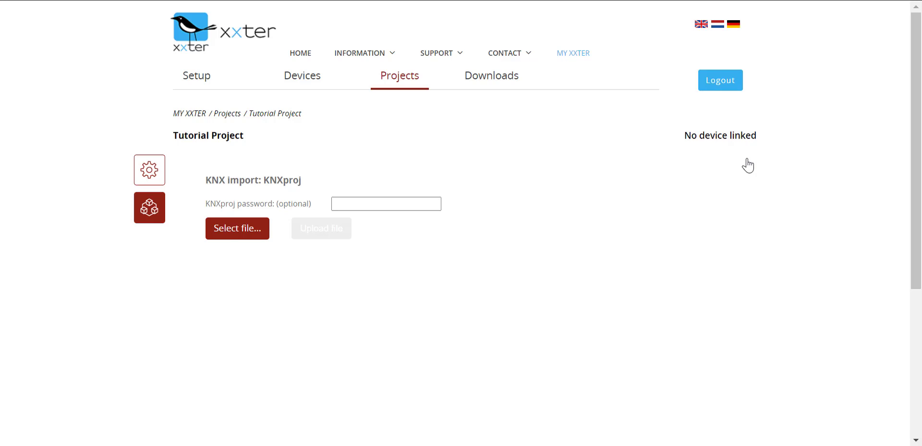
Step: Upload the xxter Pairot training .knxproj file and choose Automatic configuration
left_click(239, 230)
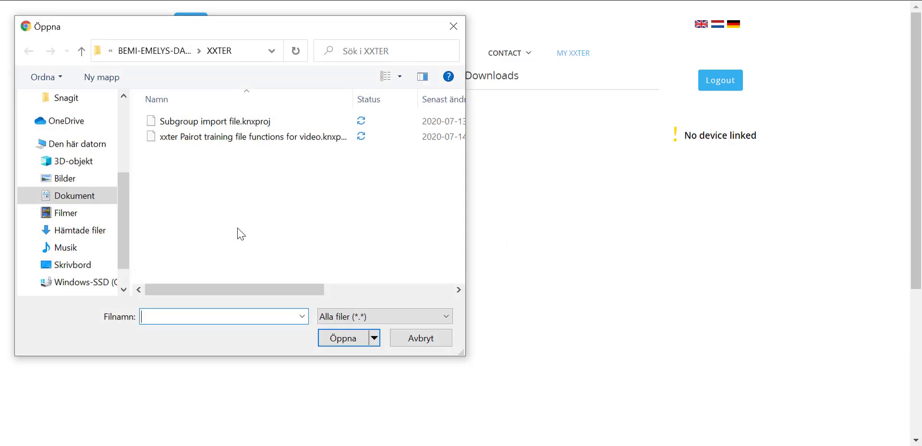
left_click(243, 138)
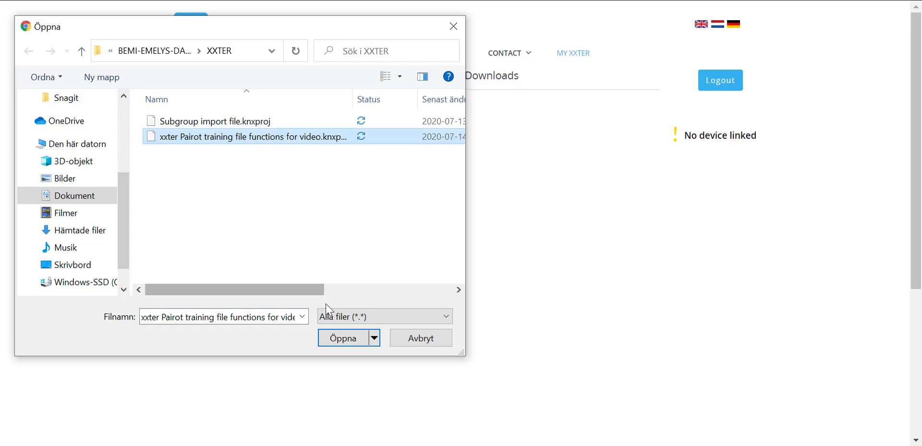
left_click(343, 338)
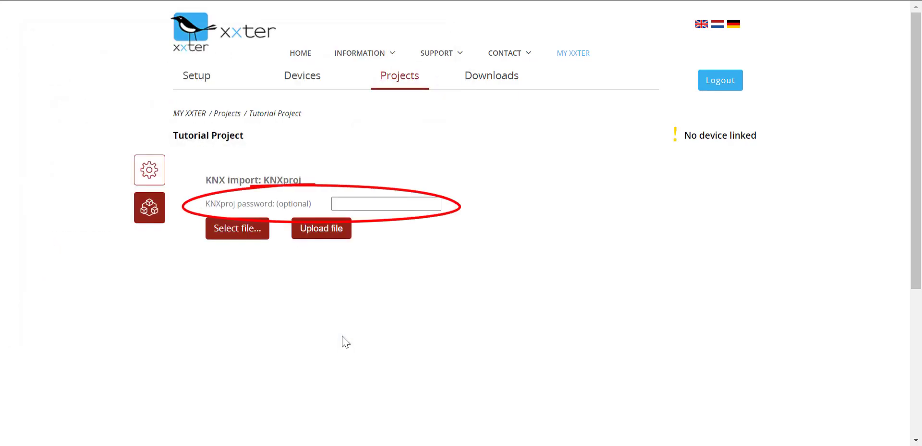
left_click(323, 235)
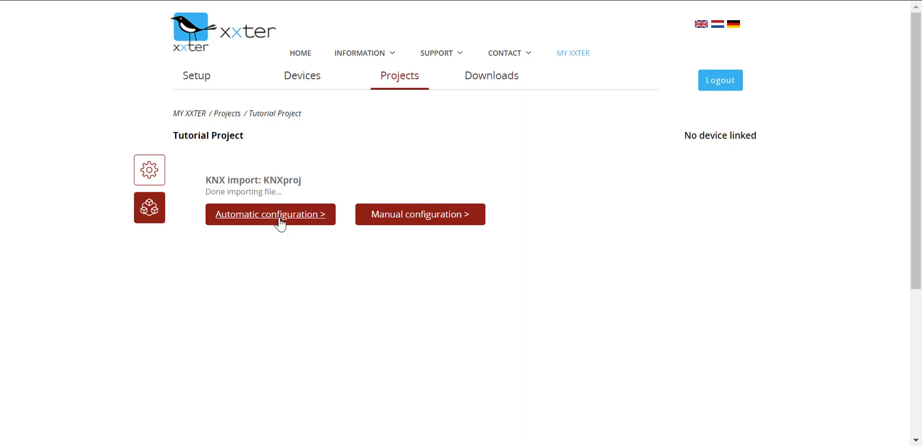
left_click(281, 223)
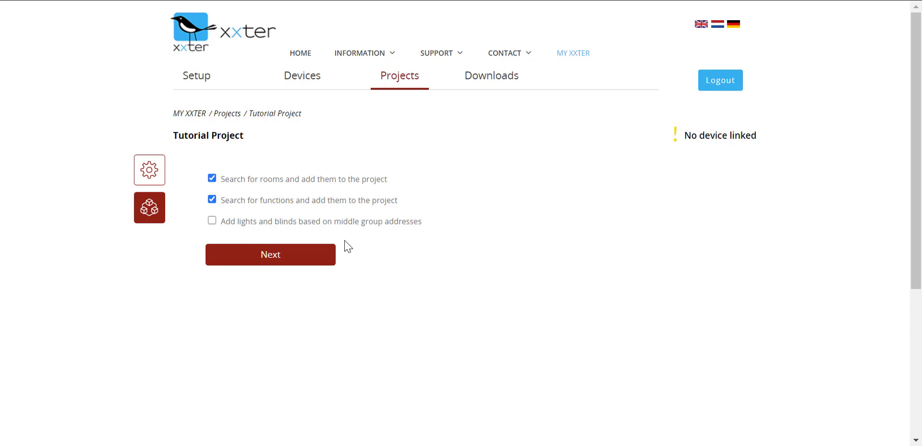
Step: Keep room and function search enabled and add the found rooms and components
left_click(285, 256)
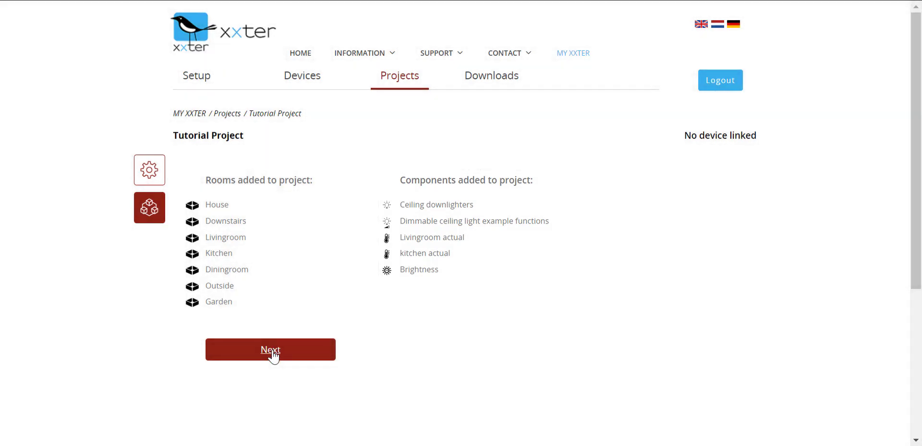
Step: Continue to the component editor and review the imported rows, including Kitchen and Diningroom
left_click(274, 354)
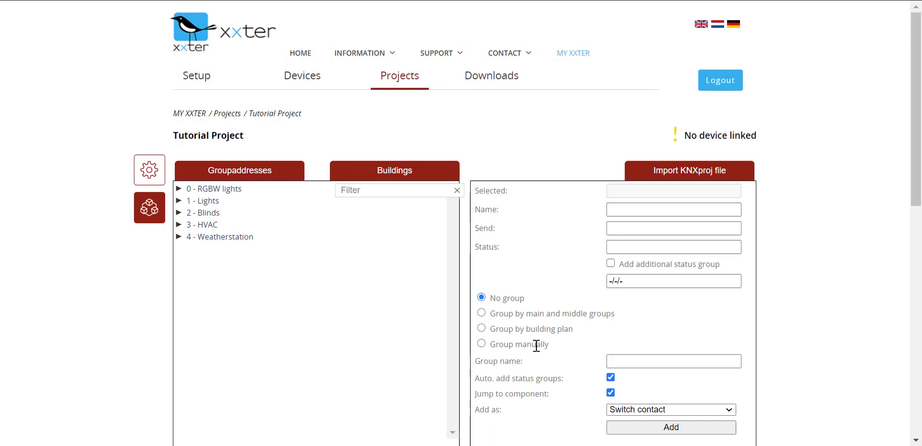
middle_click(809, 316)
scroll(814, 364, "down", 5)
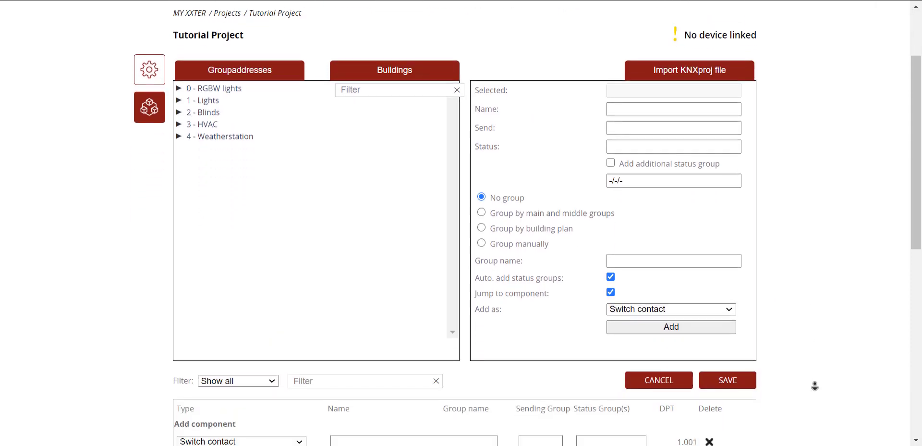
middle_click(816, 390)
scroll(816, 413, "down", 3)
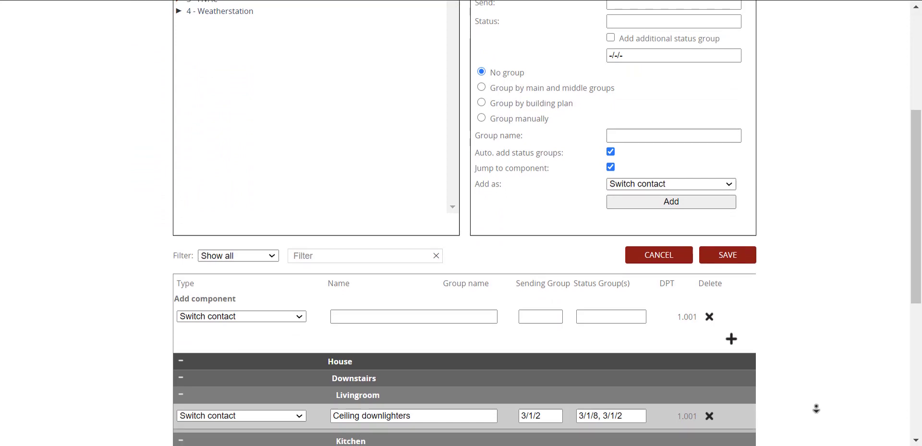
scroll(816, 426, "down", 4)
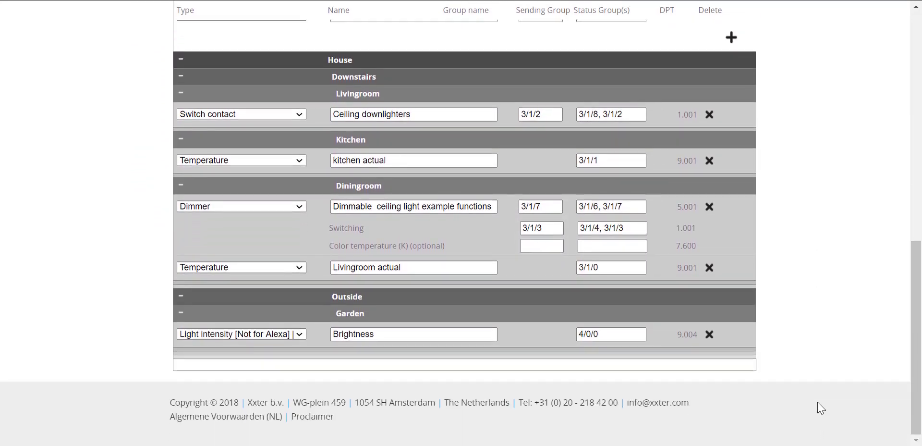
middle_click(816, 372)
scroll(818, 298, "up", 1)
scroll(798, 260, "up", 4)
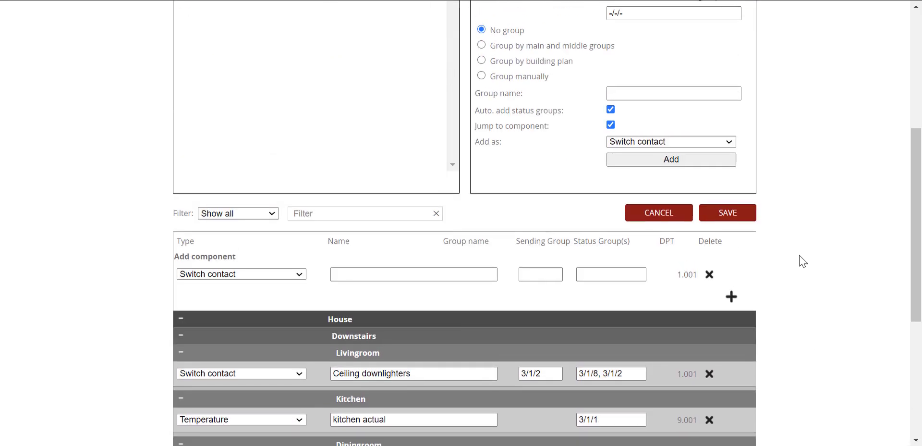
Step: Save Tutorial Project and scroll through its saved component table
left_click(737, 212)
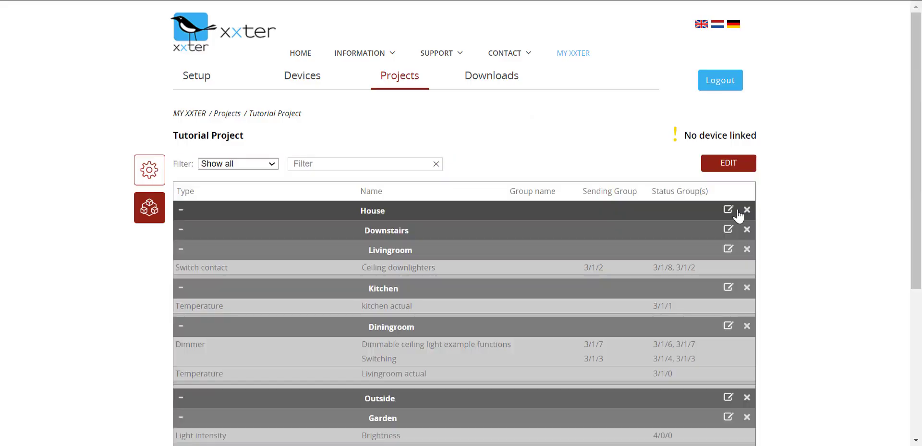
middle_click(789, 271)
scroll(789, 271, "down", 1)
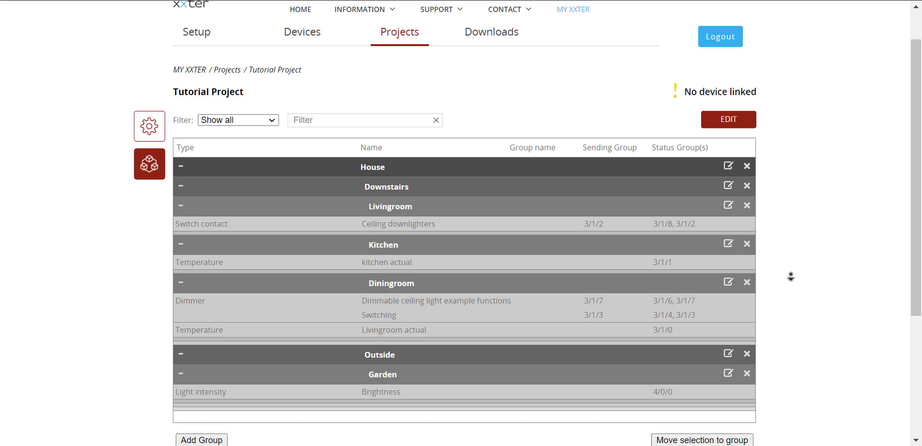
middle_click(792, 278)
Step: Move Livingroom actual temperature into Livingroom, then upload Subgroup import file.knxproj
left_click_drag(407, 330, 416, 242)
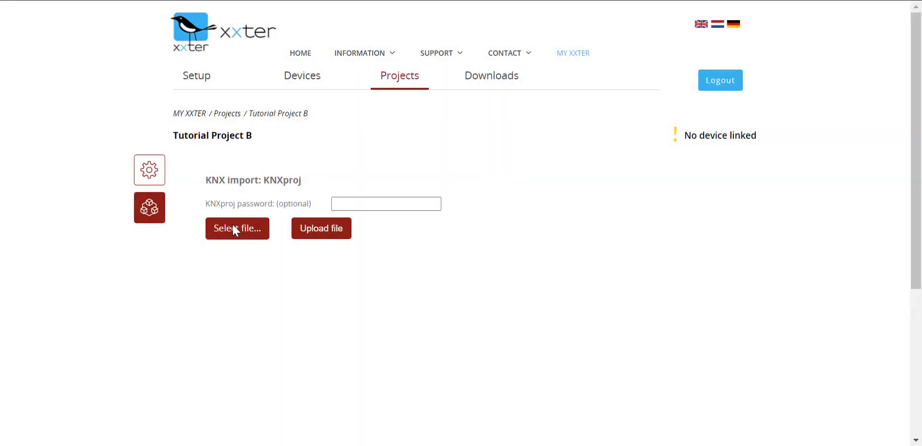
left_click(232, 226)
left_click(213, 121)
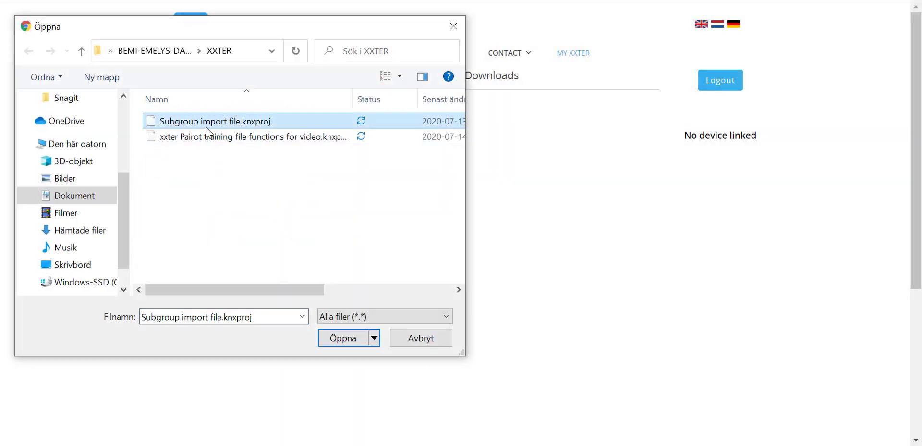
left_click(342, 338)
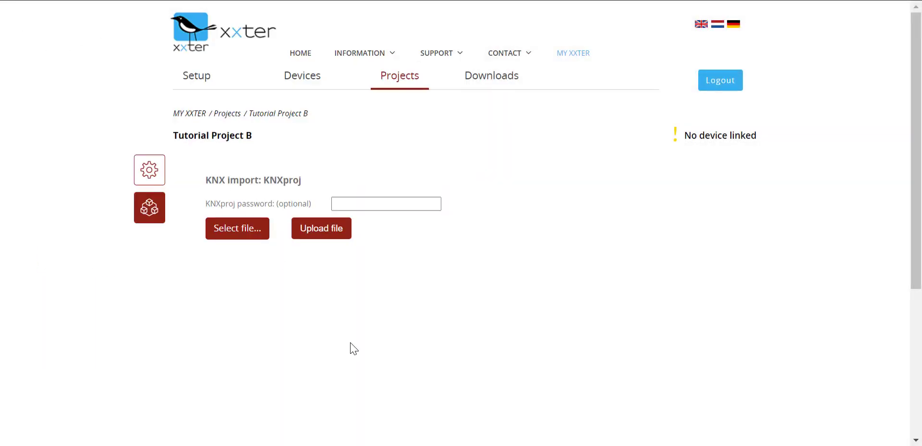
left_click(324, 241)
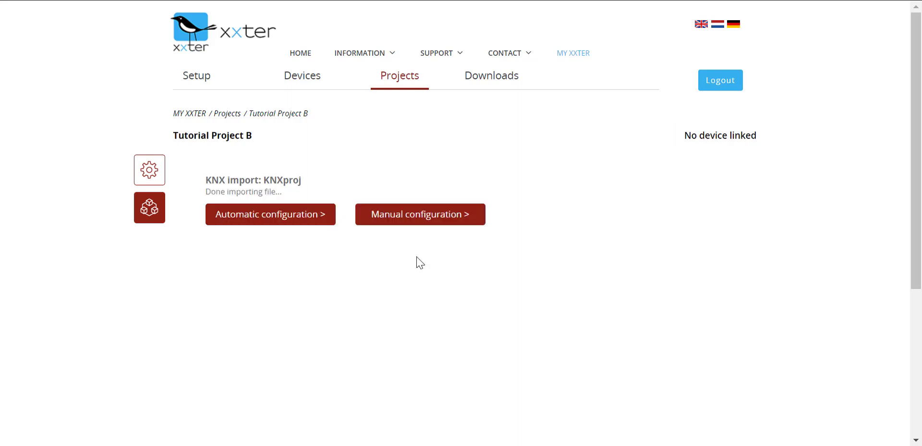
Step: Run automatic configuration with functions off and middle-group lights and blinds on
left_click(303, 220)
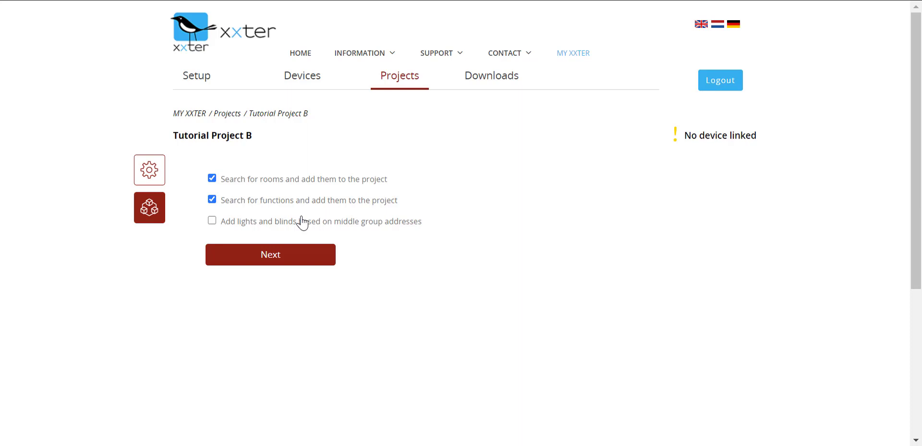
left_click(211, 199)
left_click(212, 223)
left_click(282, 262)
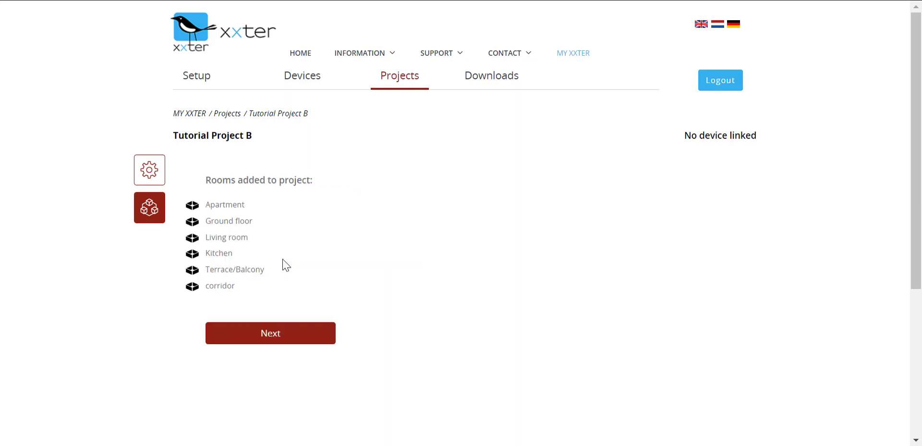
left_click(277, 338)
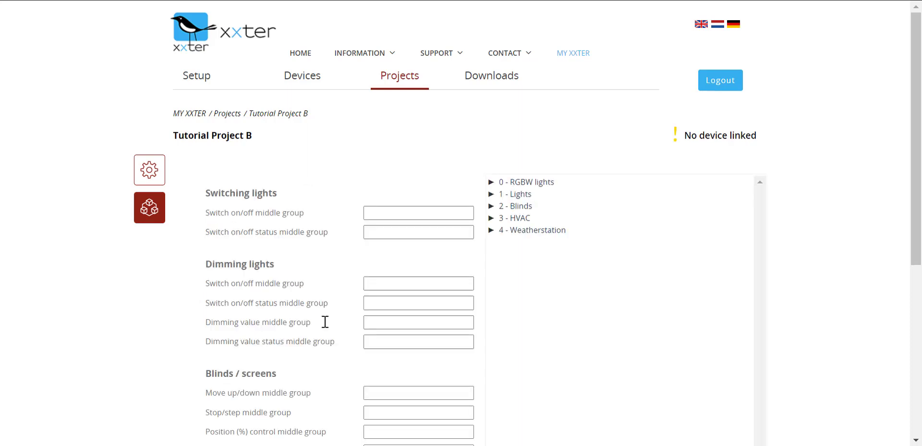
Step: Enter light middle groups: switching 1/1 and 1/4, dimming 1/1, 1, 1/3 and 1/5
scroll(656, 362, "down", 3)
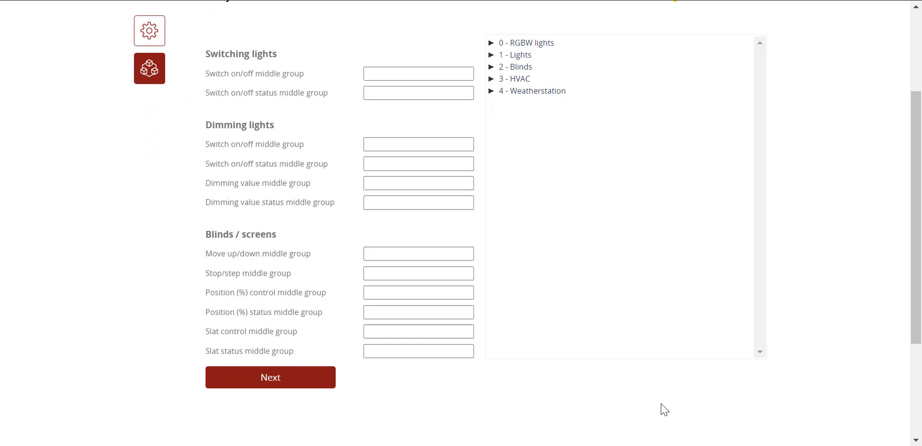
left_click(492, 55)
left_click(497, 140)
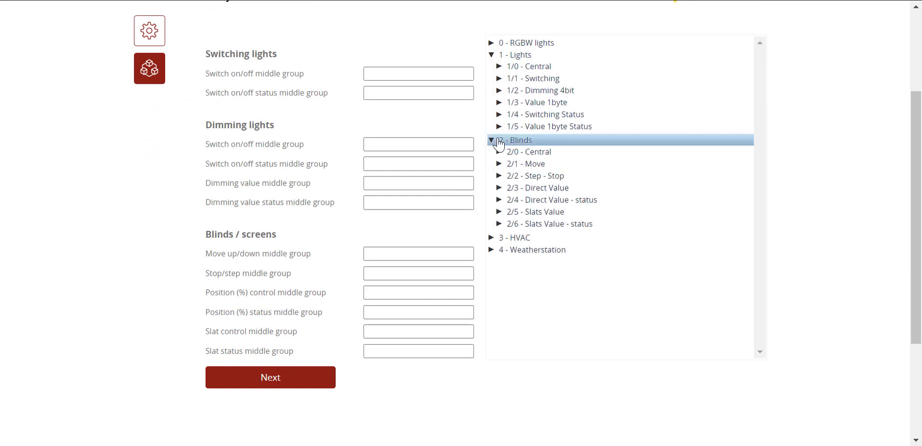
left_click(395, 74)
type("1/1")
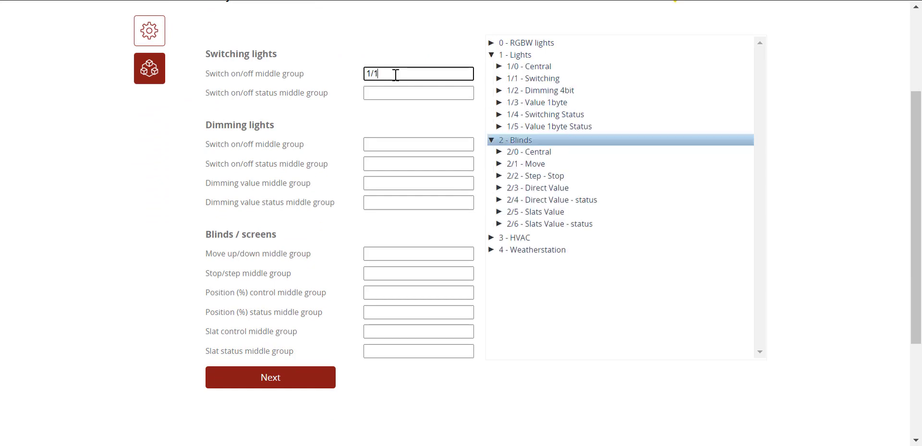
key("Tab")
type("1/4")
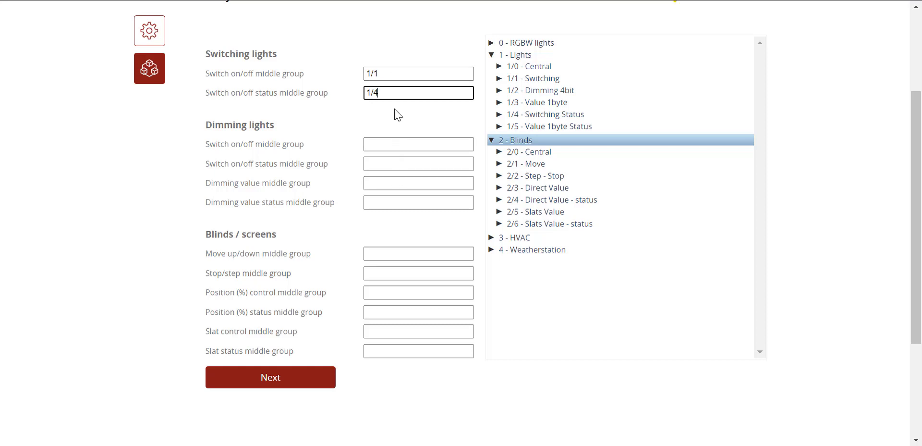
left_click(393, 142)
type("1/1")
key("Tab")
type("1")
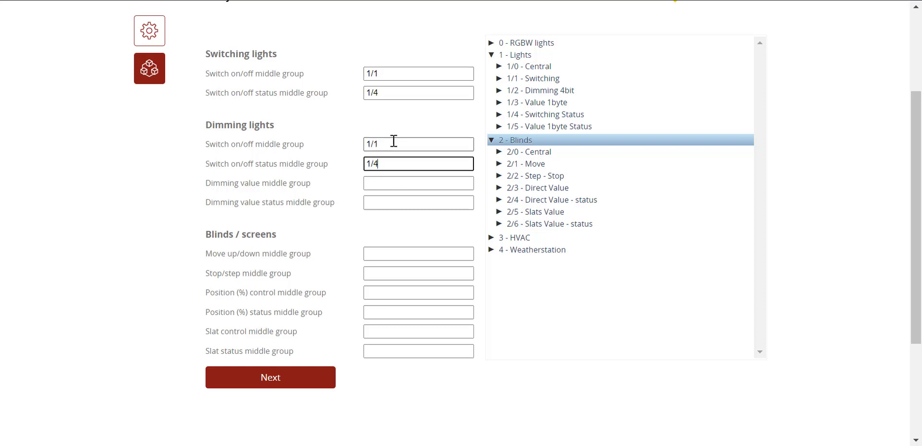
key("Tab")
type("1/3")
key("Tab")
type("1/5")
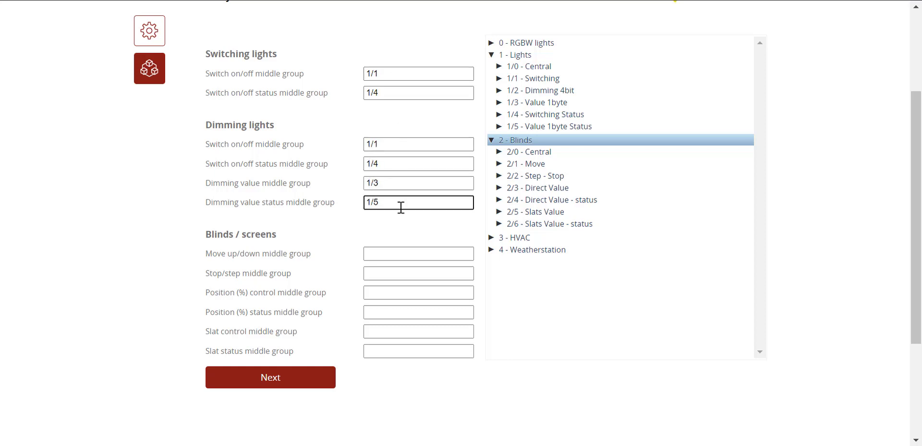
Step: Enter blind middle groups 2/1, 2/2, 2/3, 2/4 and 2/5
left_click(397, 248)
type("2/1")
key("Tab")
type("2/2")
key("Tab")
type("2")
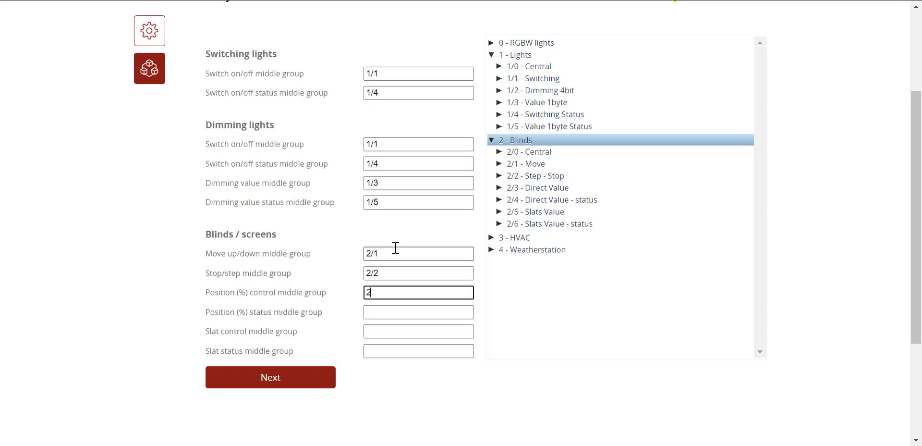
type("/3")
key("Tab")
type("2/4")
key("Tab")
type("2/5")
key("Tab")
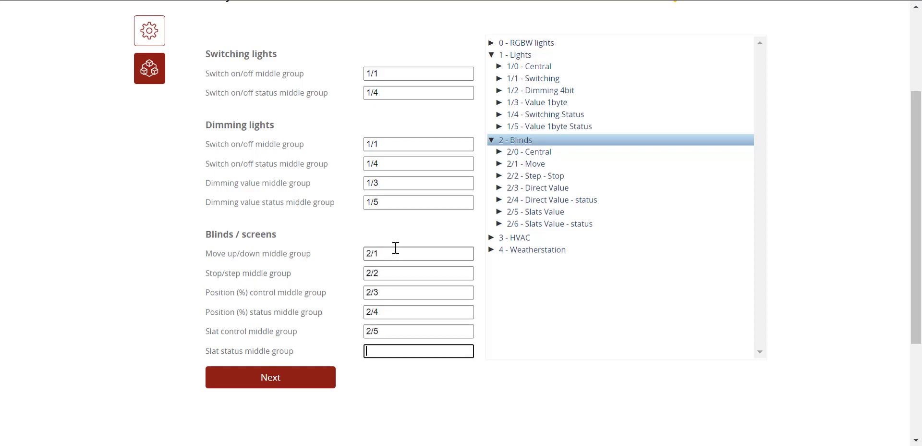
Step: Enter the last blind middle group 2/6 and add the lights and blinds to the project
type("2/6")
left_click(287, 377)
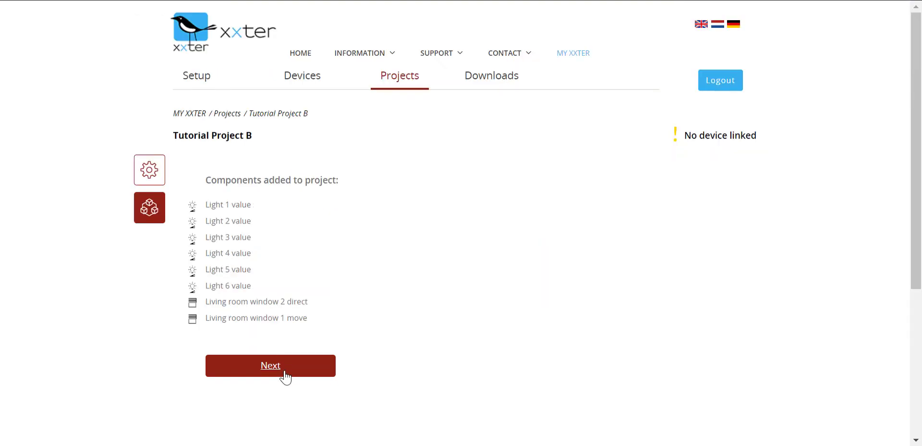
left_click(285, 377)
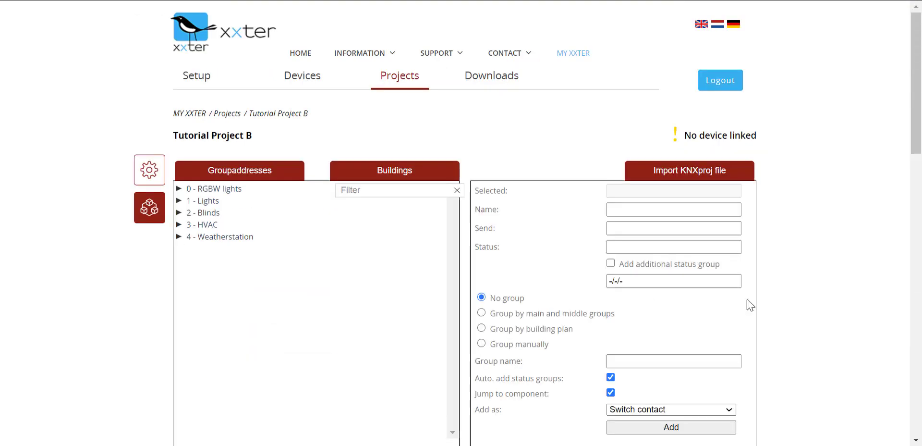
Step: Save Tutorial Project B and move the Living room window 2 blind into Living room
scroll(825, 365, "down", 10)
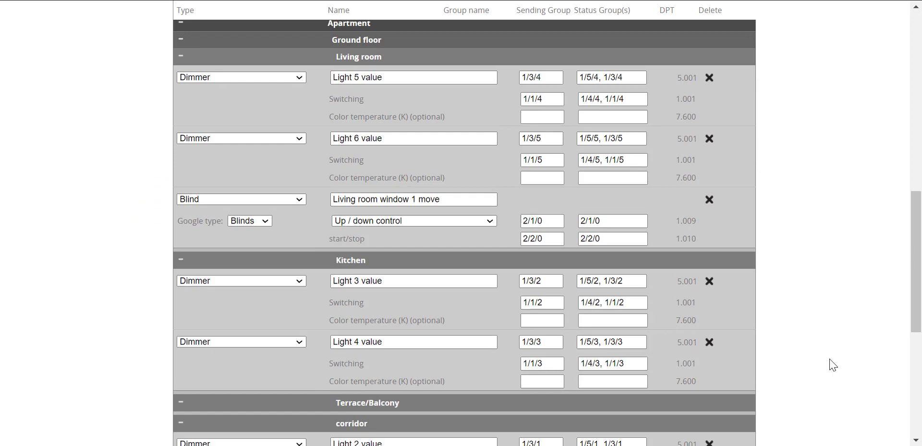
scroll(832, 339, "up", 6)
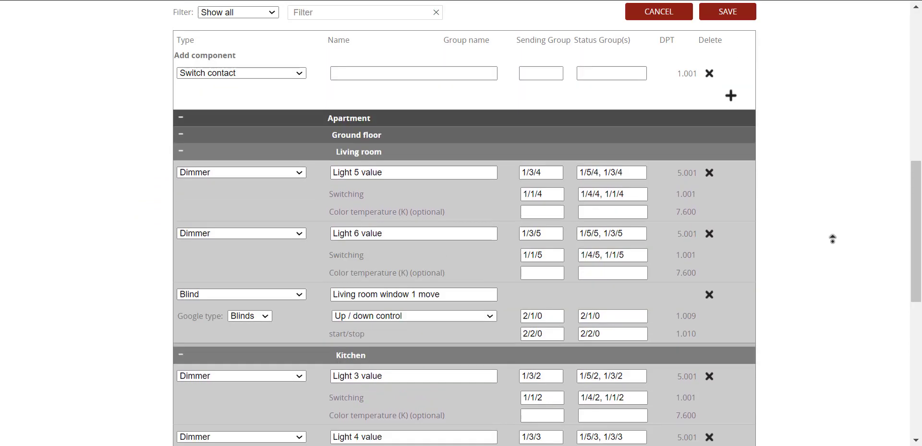
left_click(728, 205)
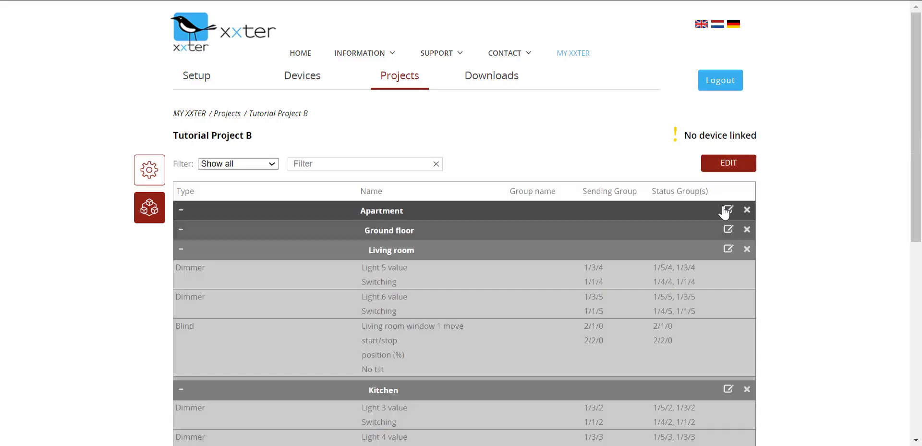
scroll(820, 336, "down", 2)
scroll(820, 336, "down", 2)
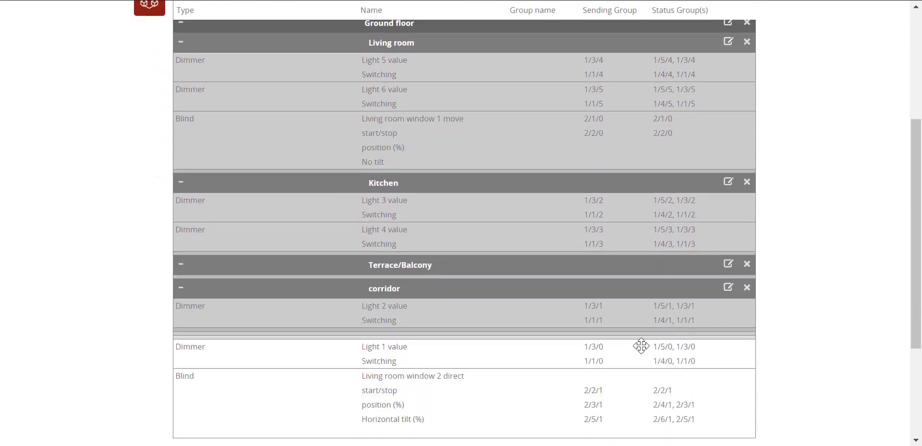
left_click_drag(457, 381, 459, 178)
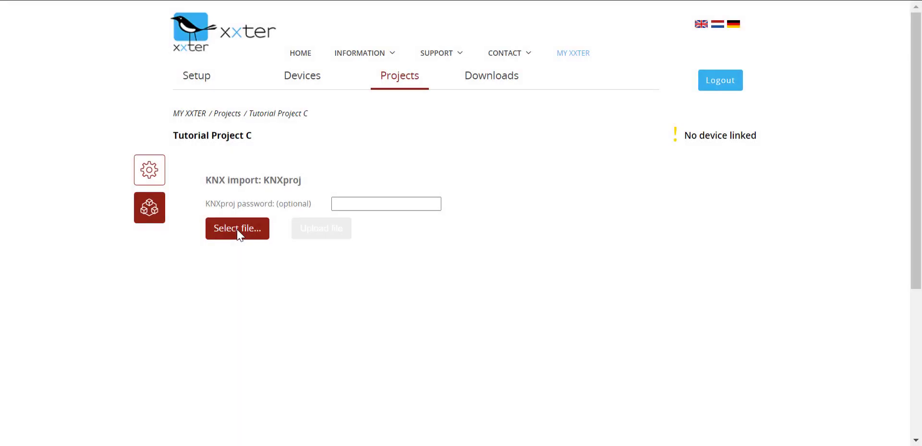
Step: Upload Subgroup import file.knxproj to Tutorial Project C and choose Manual configuration
left_click(238, 228)
left_click(202, 121)
left_click(324, 337)
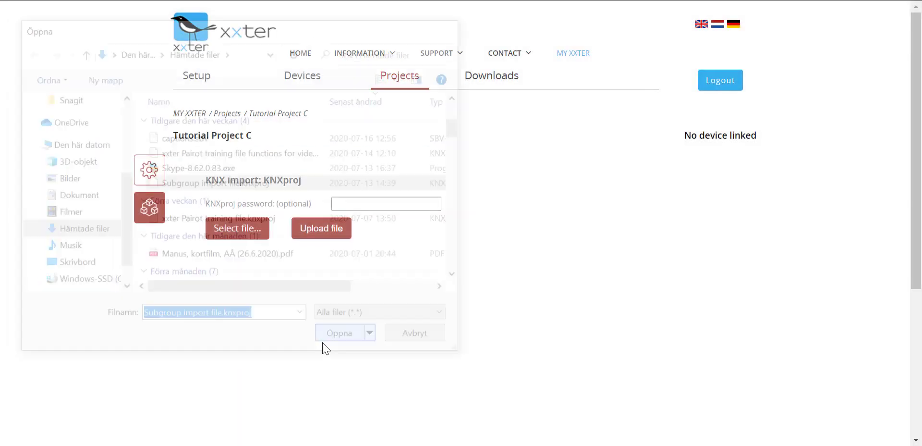
left_click(310, 233)
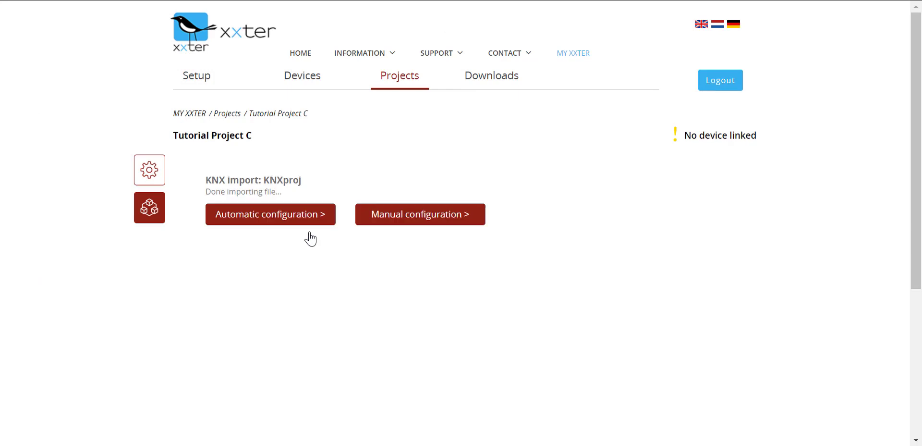
left_click(400, 216)
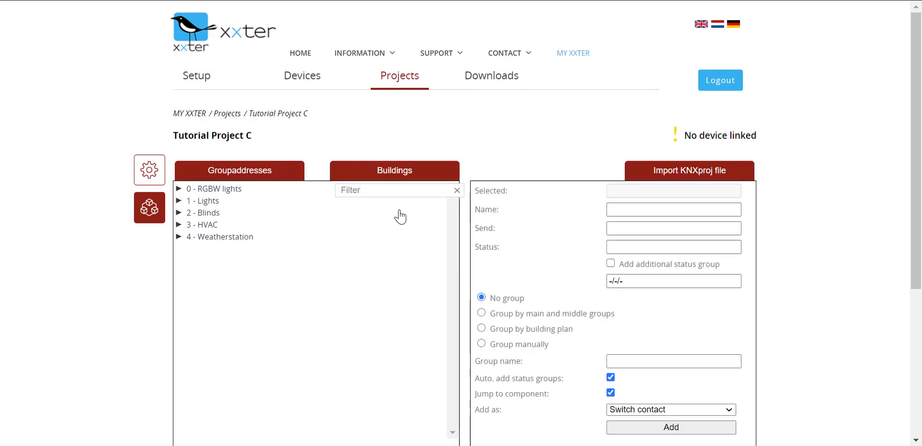
left_click_drag(917, 240, 919, 317)
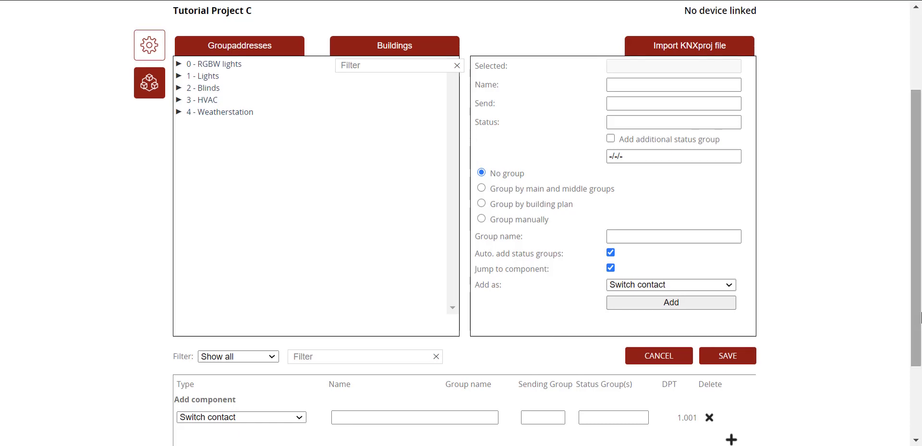
Step: Select 1/3 - Value 1byte under 1 - Lights, with status group +2, building-plan grouping and Dimmer type
left_click(203, 77)
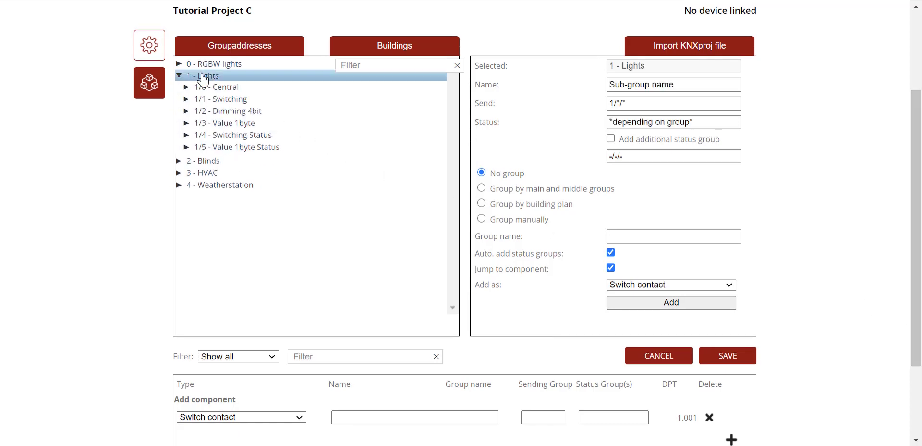
left_click(239, 125)
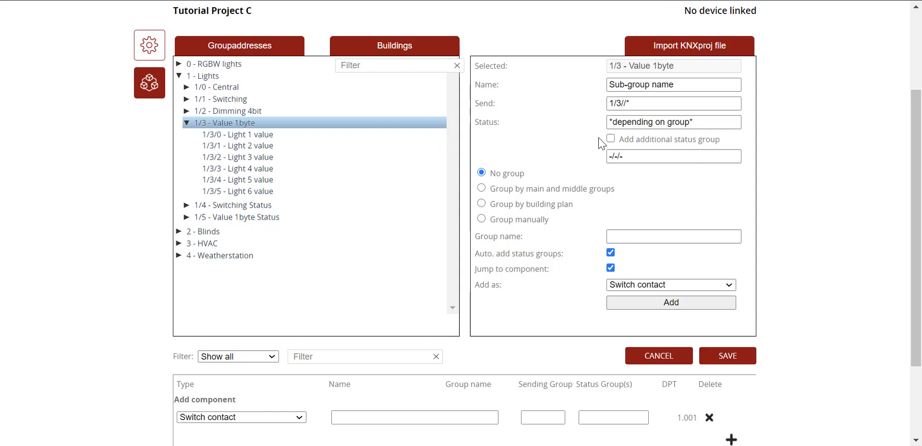
left_click(610, 139)
left_click(618, 154)
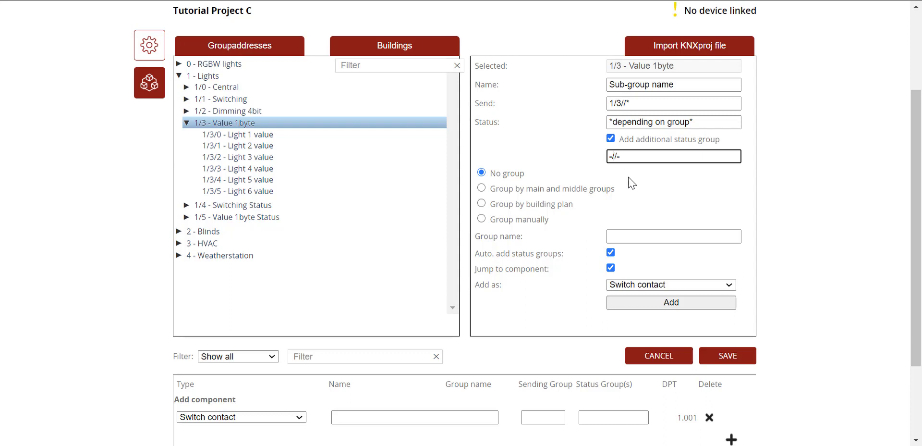
type("+2")
left_click(482, 205)
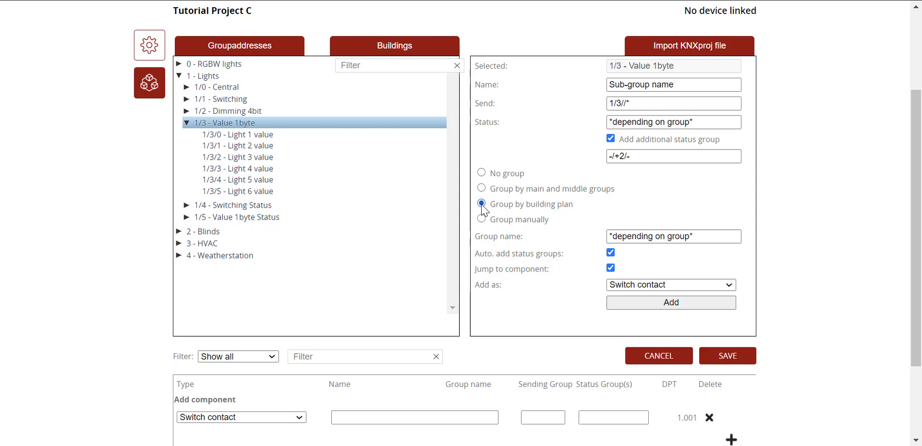
left_click(676, 287)
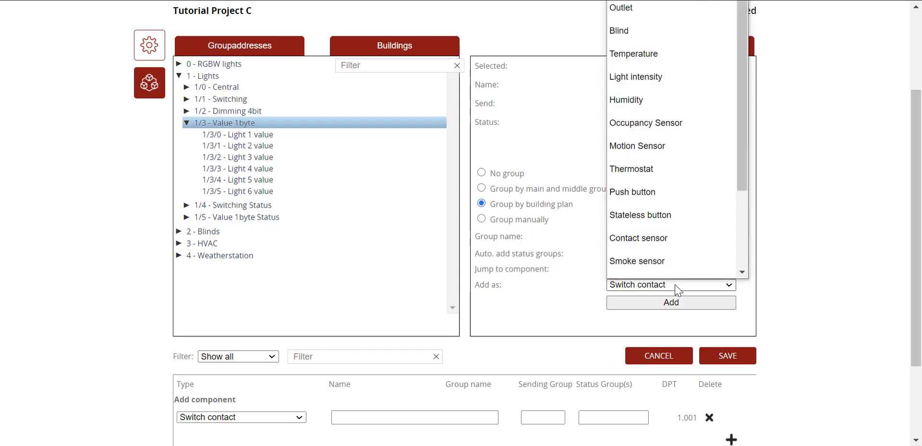
scroll(634, 272, "down", 1)
scroll(654, 73, "up", 1)
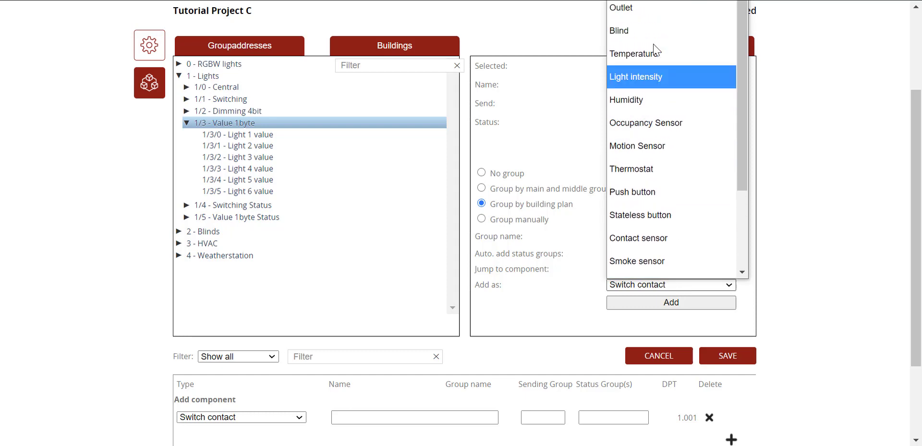
left_click(654, 2)
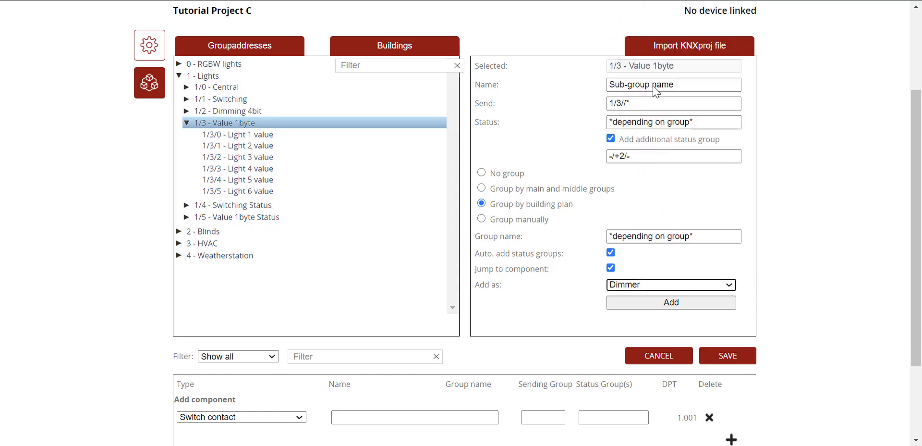
Step: Add Light 1 (1/1/0, status 1/4/0) and Light 2 (1/1/1, status 1/4/1) dimmers and save
left_click(680, 306)
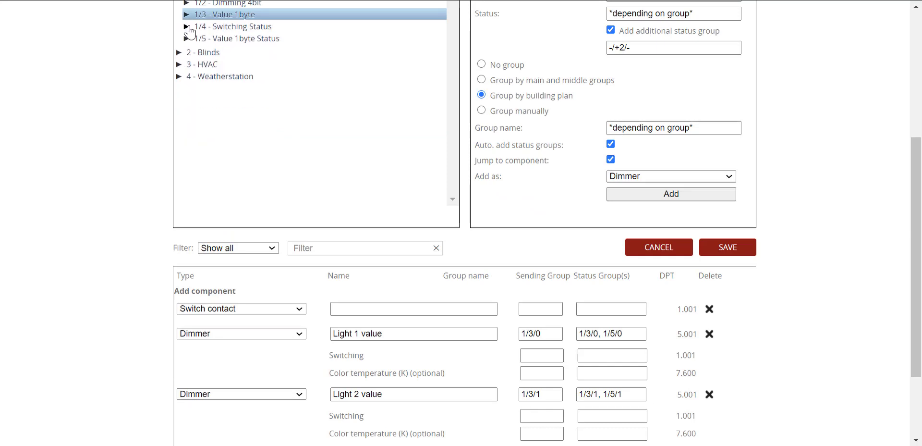
left_click_drag(911, 243, 911, 233)
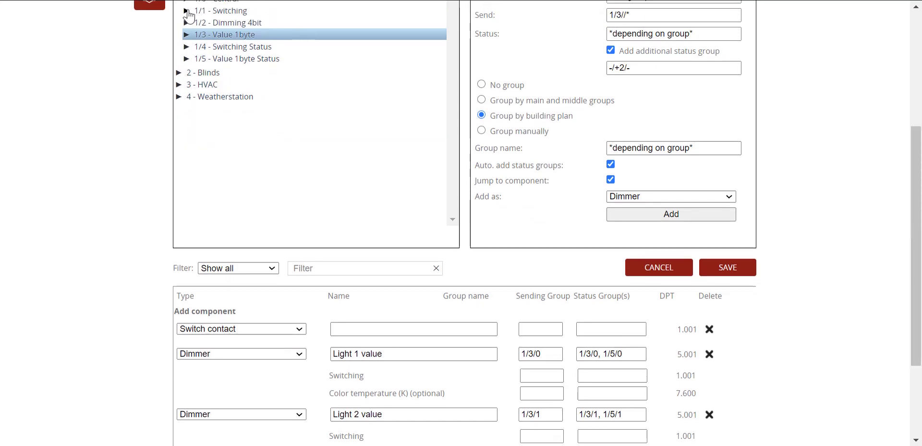
left_click(187, 10)
left_click_drag(243, 22, 538, 376)
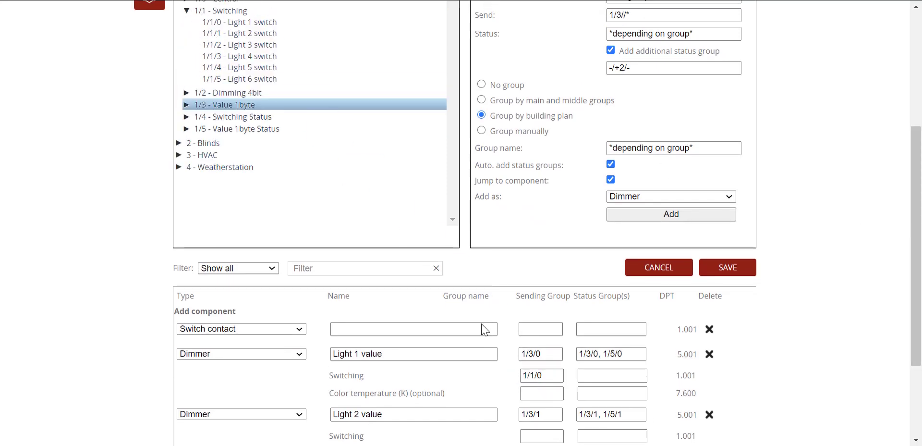
left_click(187, 116)
left_click_drag(249, 128, 619, 382)
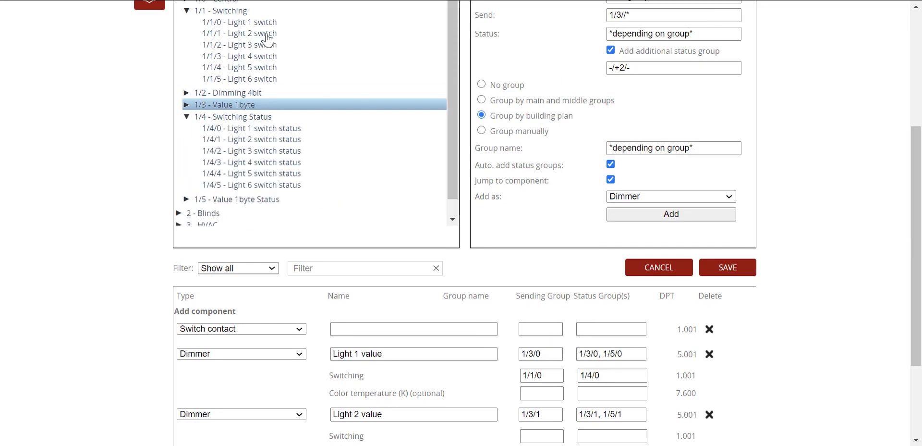
left_click_drag(261, 33, 542, 435)
left_click_drag(302, 140, 617, 436)
left_click(717, 272)
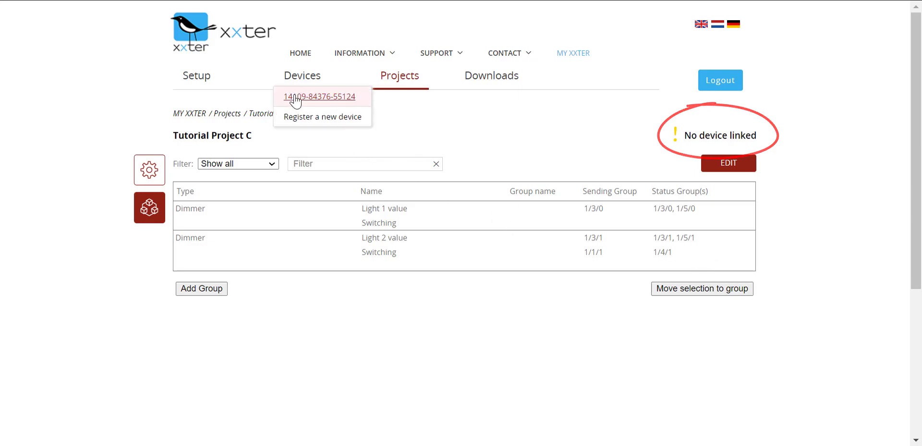
Step: Set the Pairot device's project to Tutorial Project C and save
left_click(295, 97)
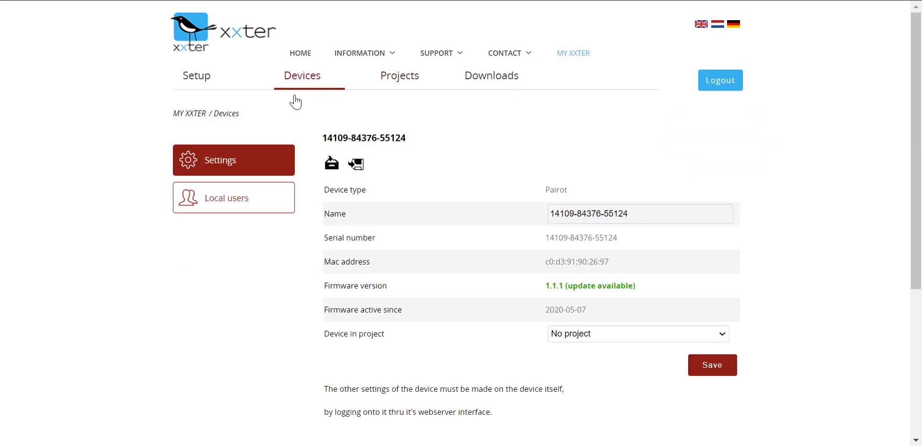
left_click(641, 339)
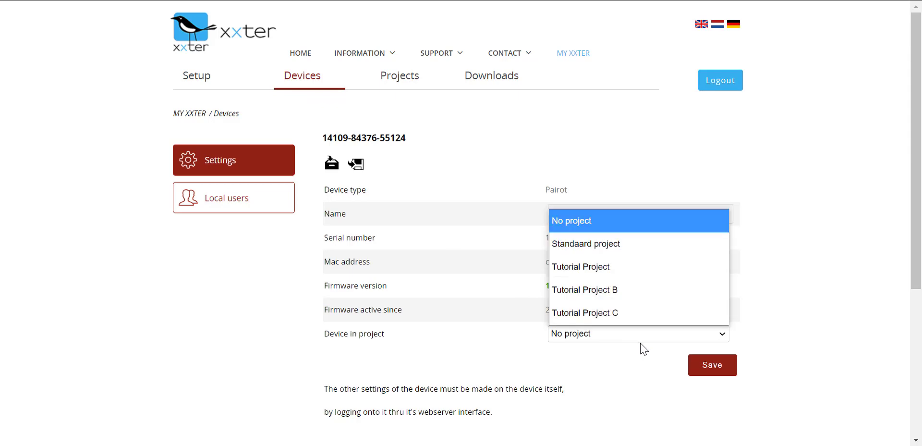
left_click(625, 315)
left_click(723, 375)
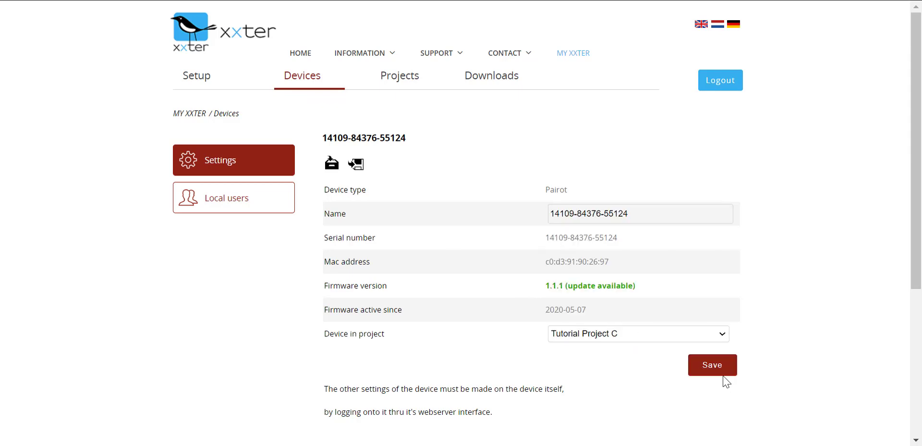